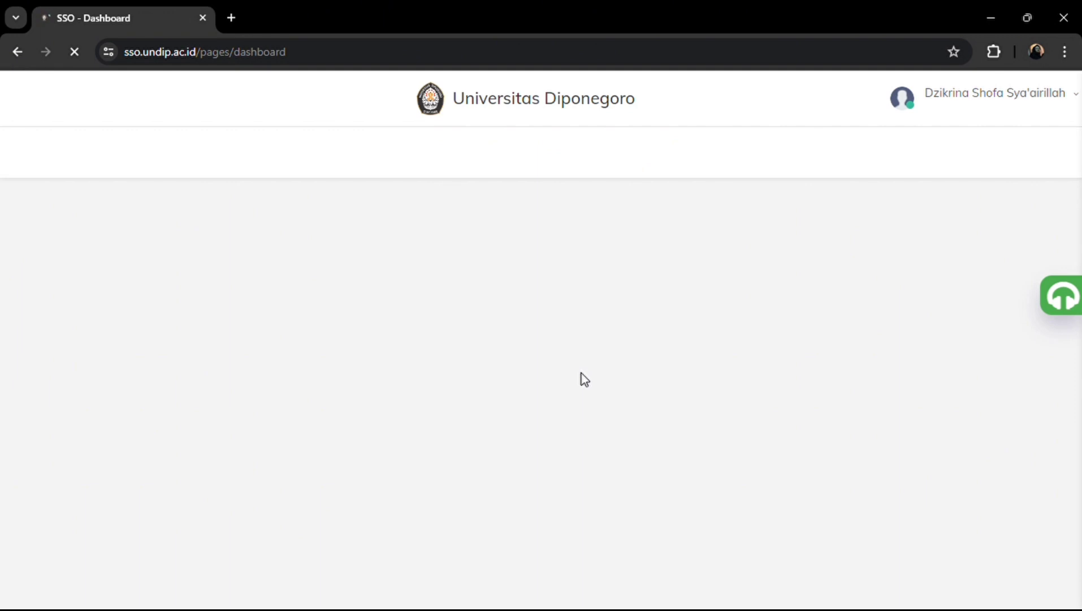
- Open Undip's subscribed journals from the SSO dashboard and go to Wiley Online
scroll(600, 447, "down", 4)
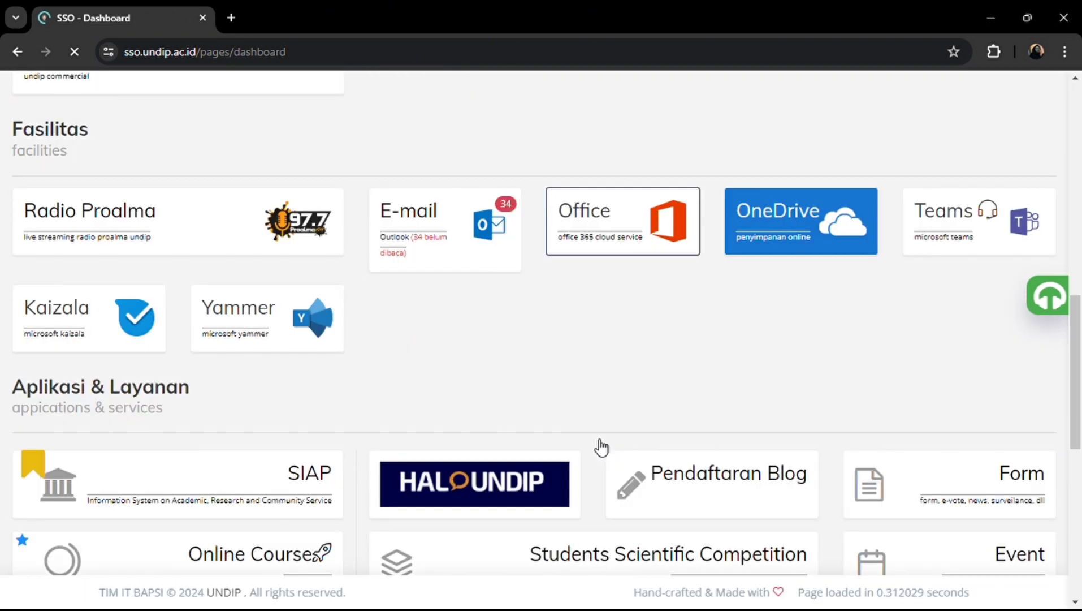
scroll(601, 447, "down", 2)
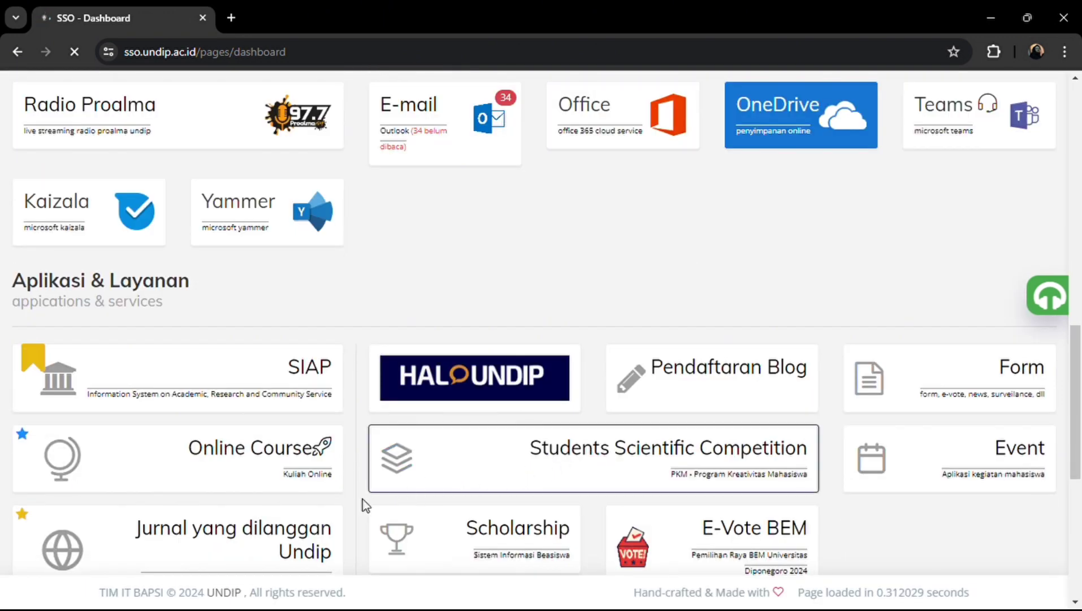
left_click(278, 542)
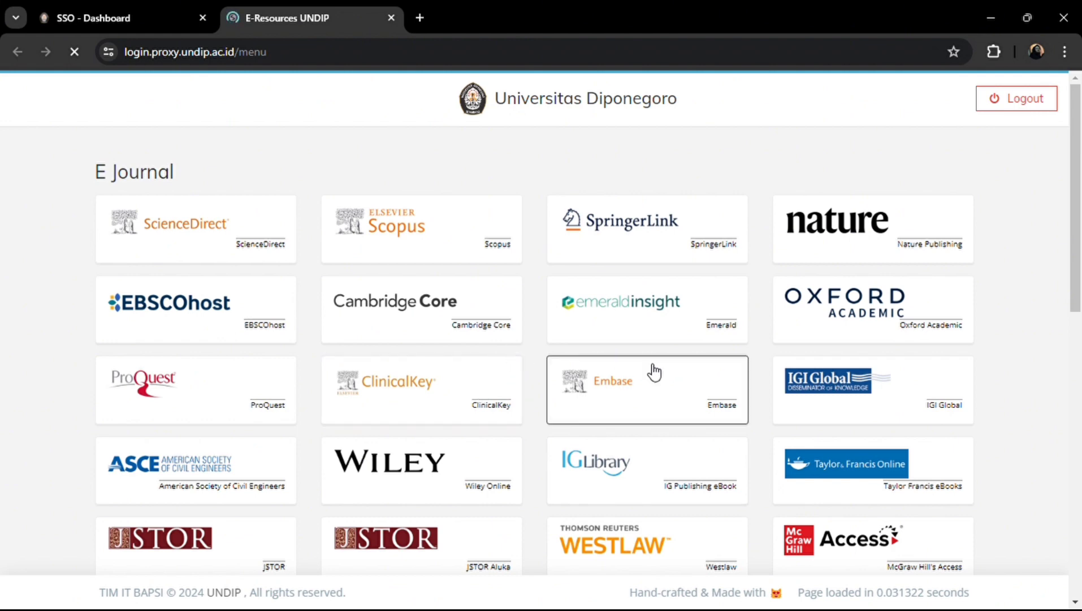
left_click(444, 479)
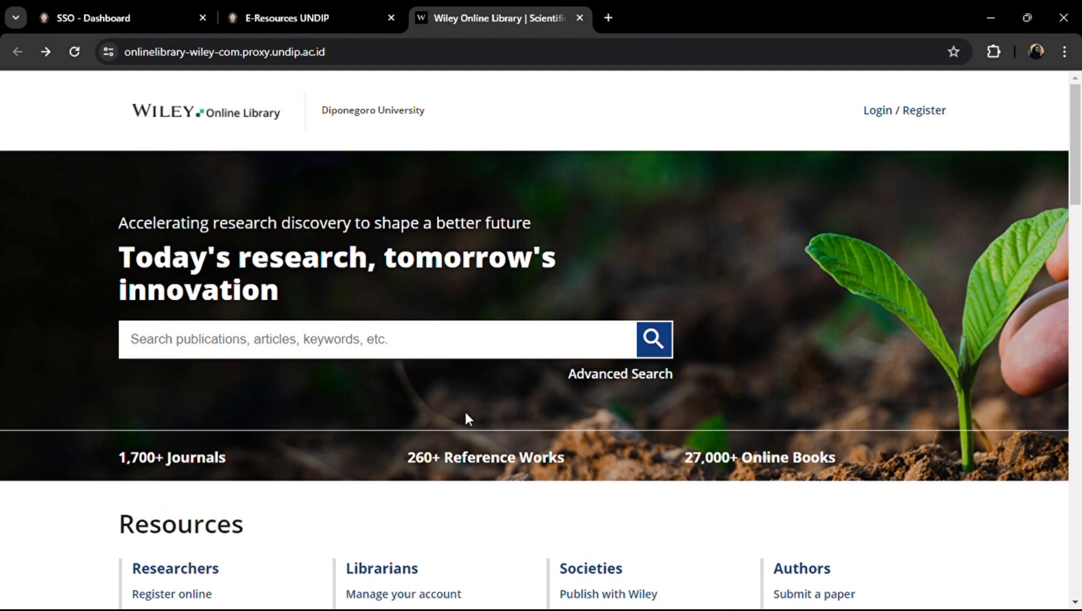
- Search Wiley Online Library for "The impact of information technology on the efficiency and accessibility of libraries"
left_click(482, 341)
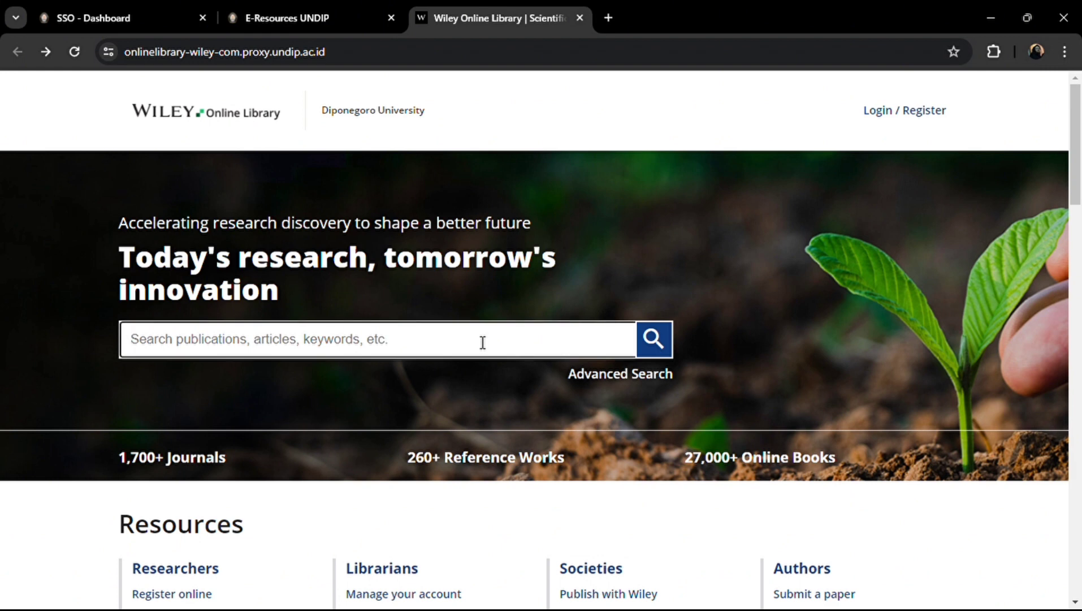
type("The")
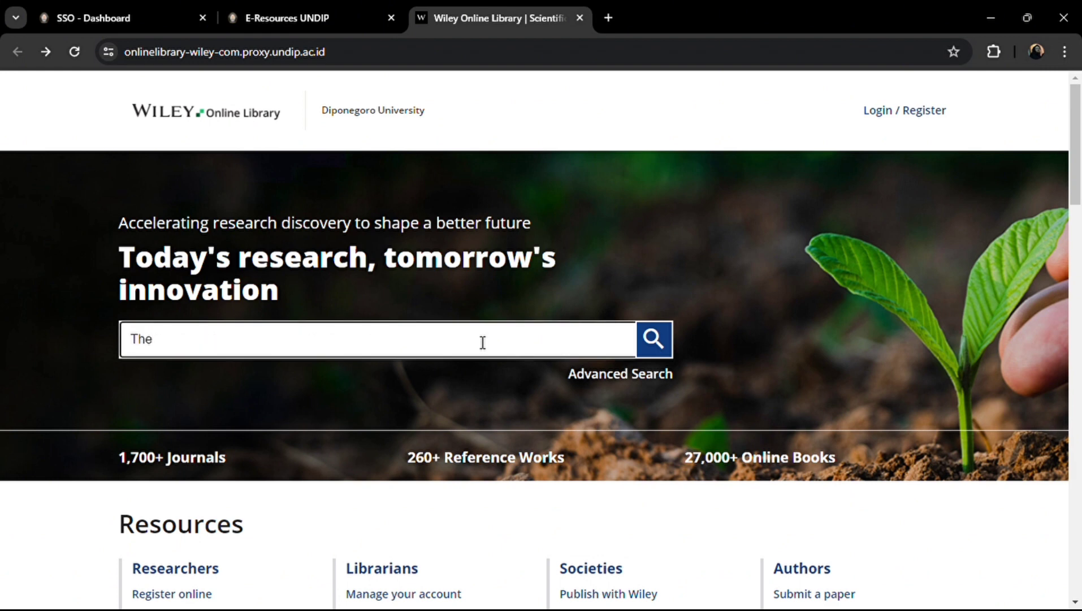
type(" impact of informati")
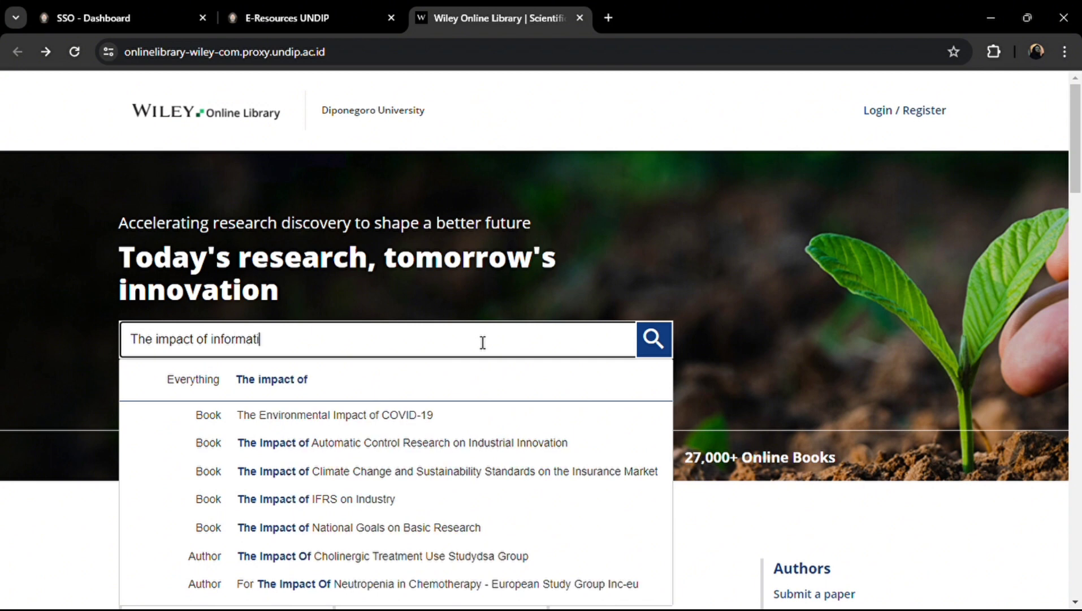
type("on technology on the efficiency and accessibility of libraries")
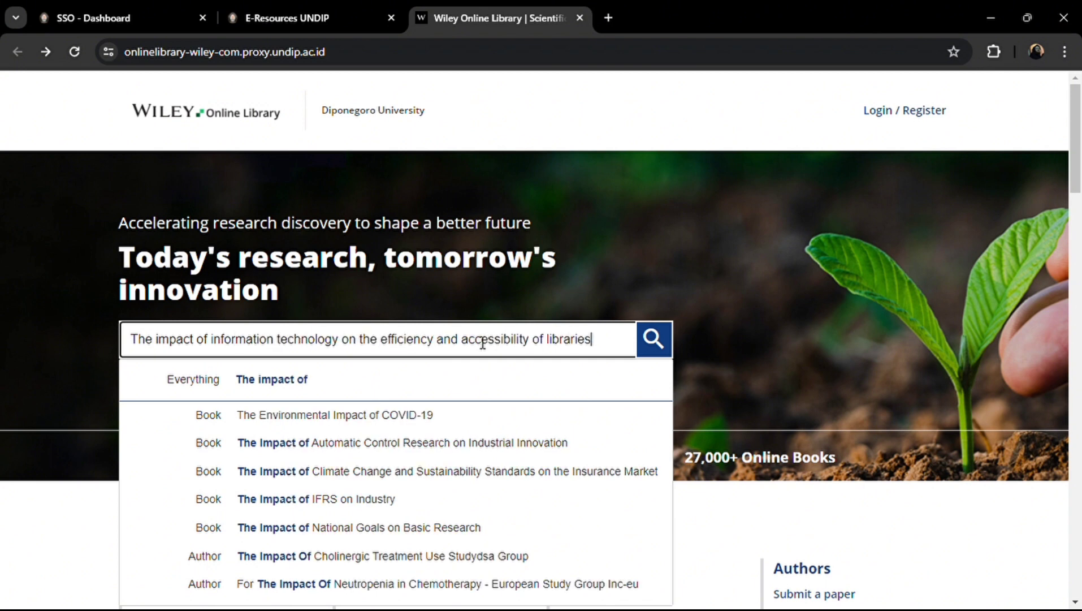
left_click(653, 345)
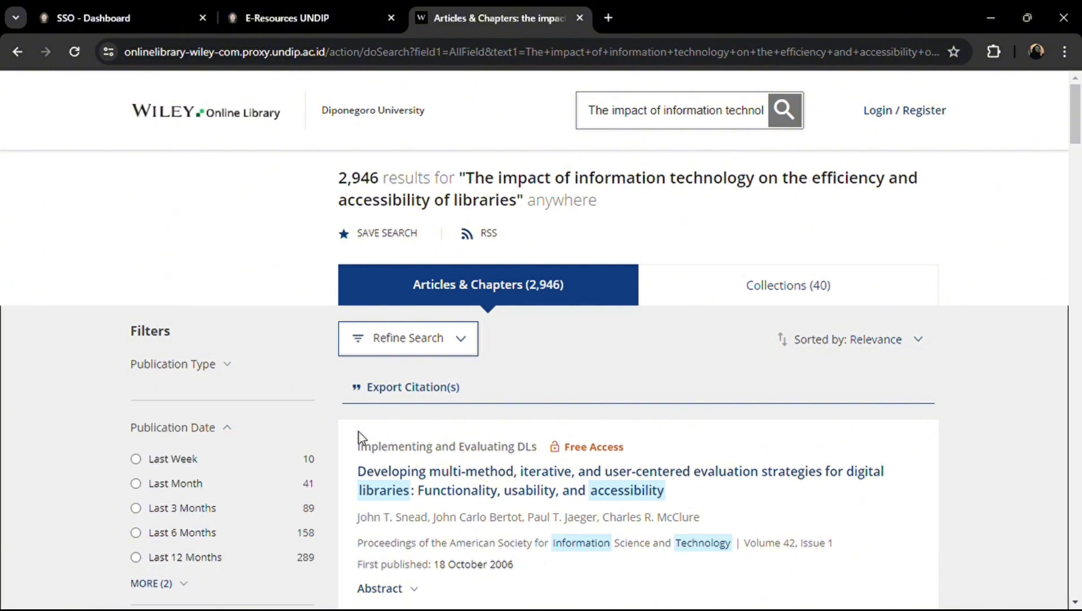
- Look through the search results and expand the Publication Type filter
scroll(359, 432, "down", 13)
scroll(358, 428, "up", 6)
scroll(358, 430, "up", 9)
scroll(357, 429, "down", 3)
scroll(357, 429, "up", 3)
left_click(177, 365)
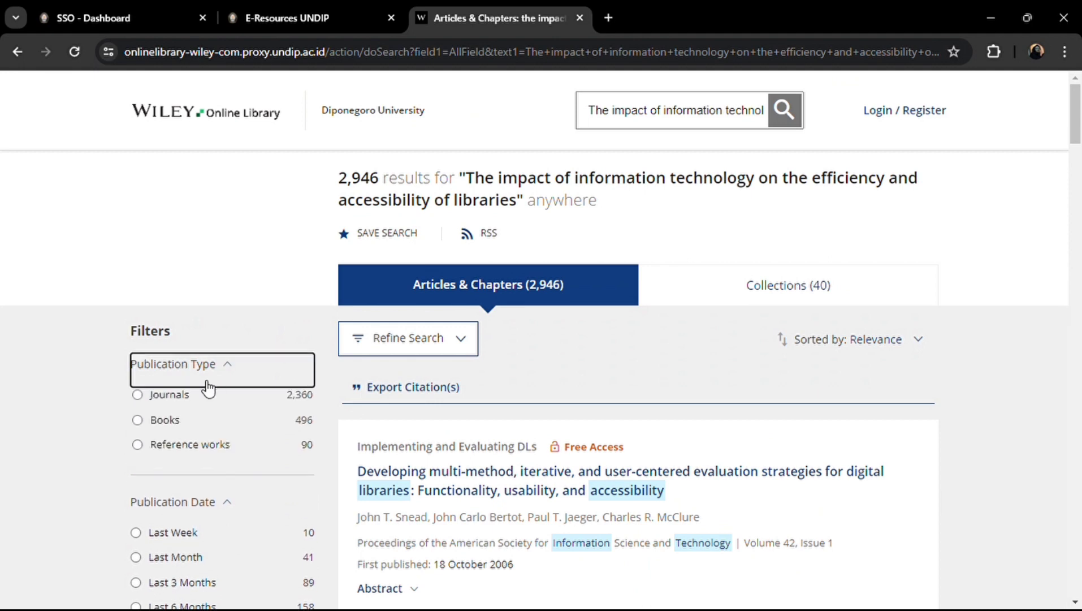
- Try to refine the full-phrase search by limiting its context to Keywords and rerunning it
left_click(417, 335)
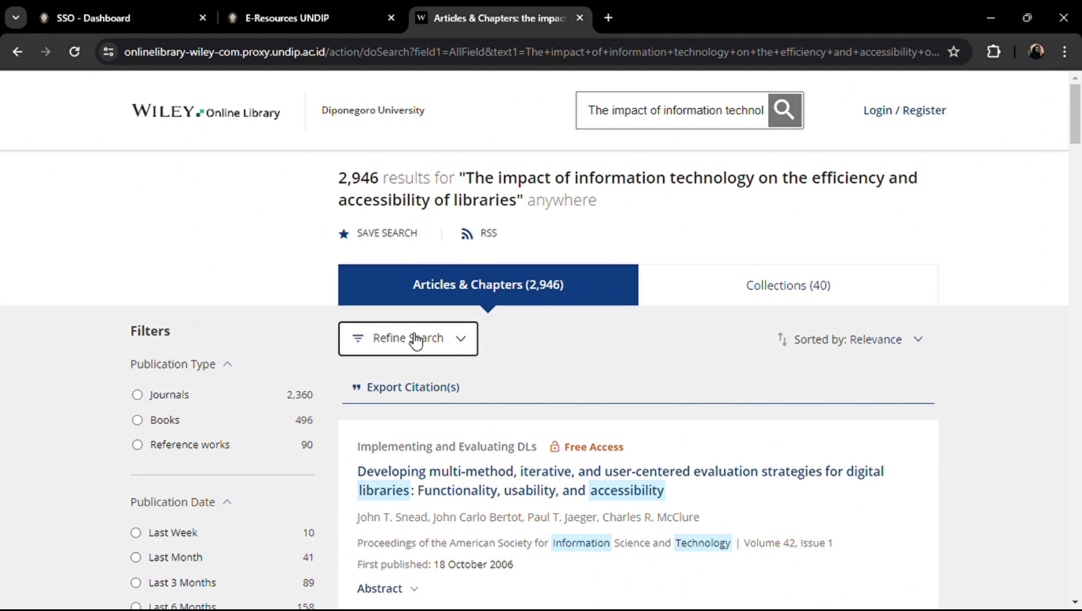
left_click(413, 397)
left_click(461, 456)
scroll(461, 456, "down", 4)
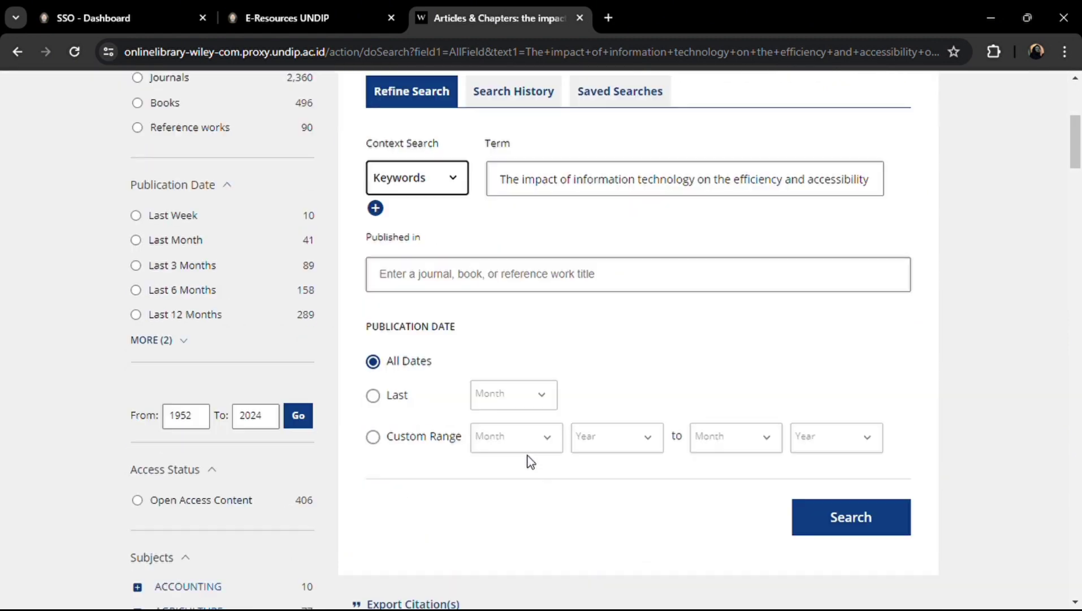
left_click(862, 523)
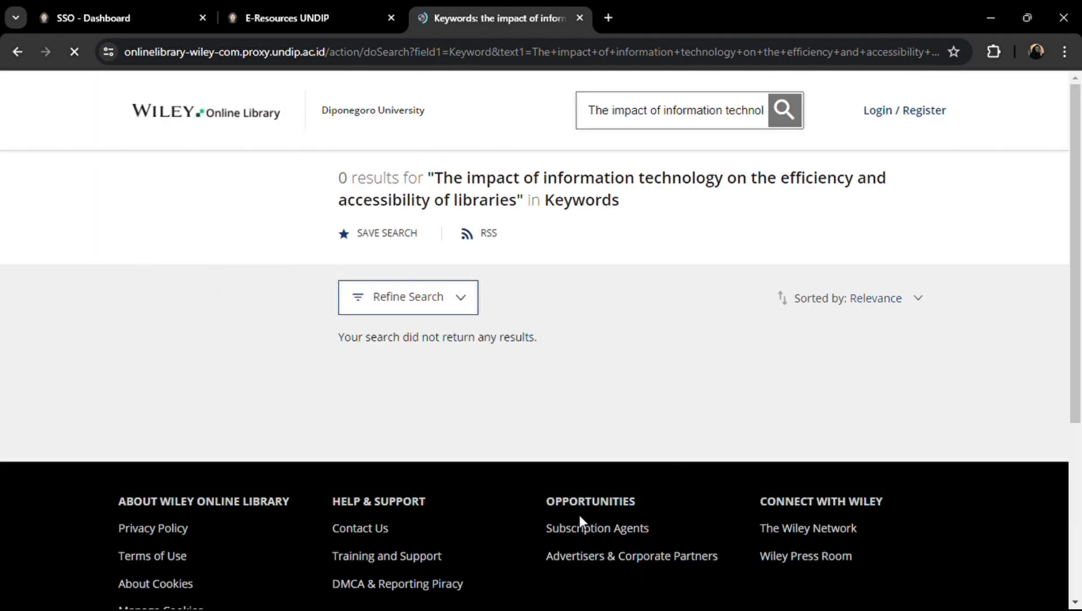
- Return to the Wiley home page and run an advanced search for "information technology", "impact" and "library" anywhere
left_click(18, 52)
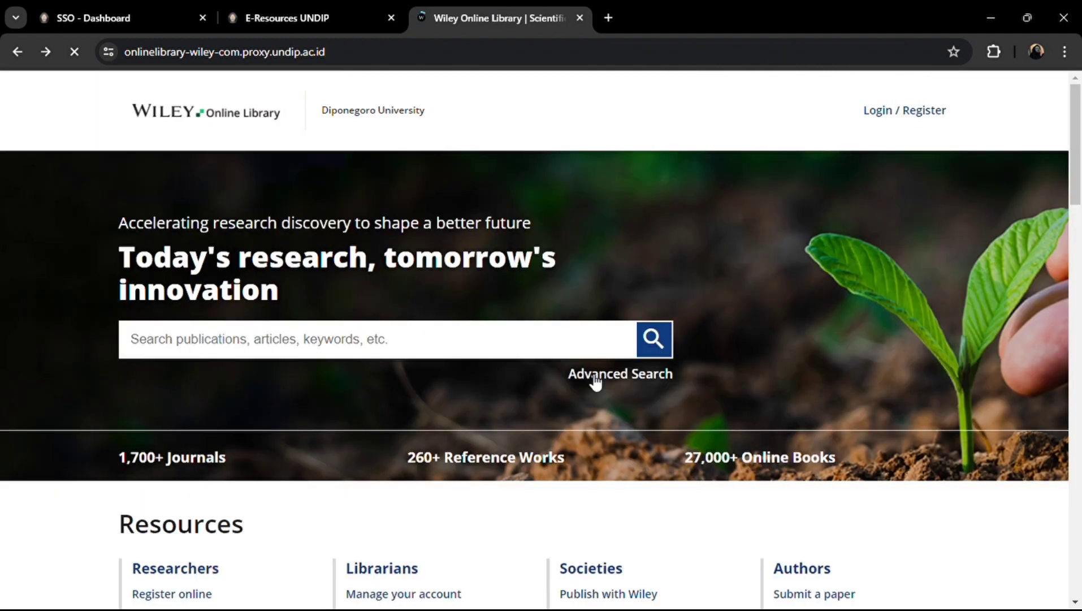
left_click(596, 380)
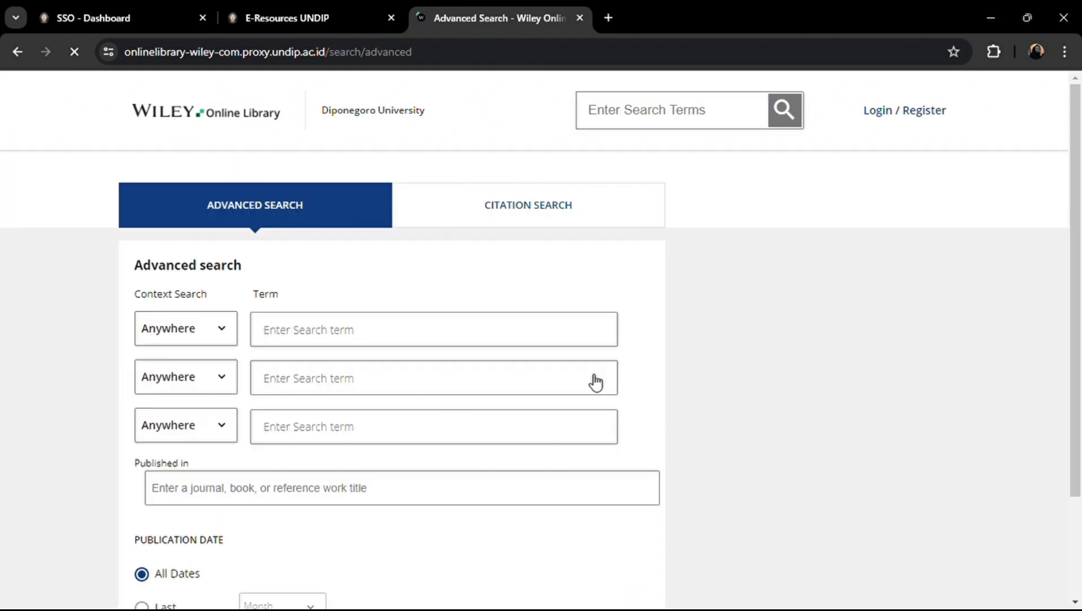
left_click(300, 335)
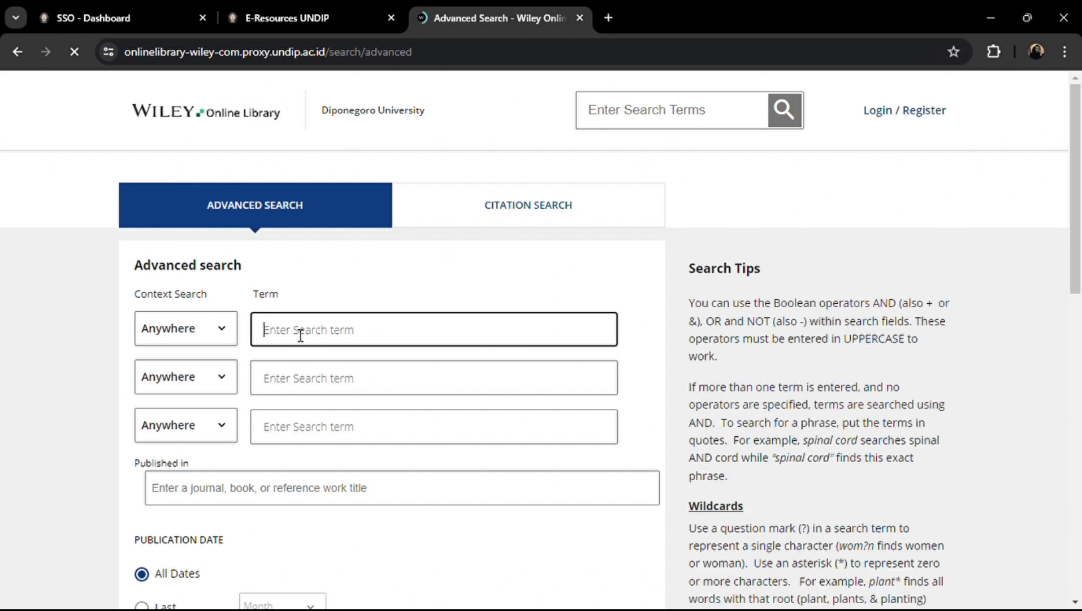
type("information ")
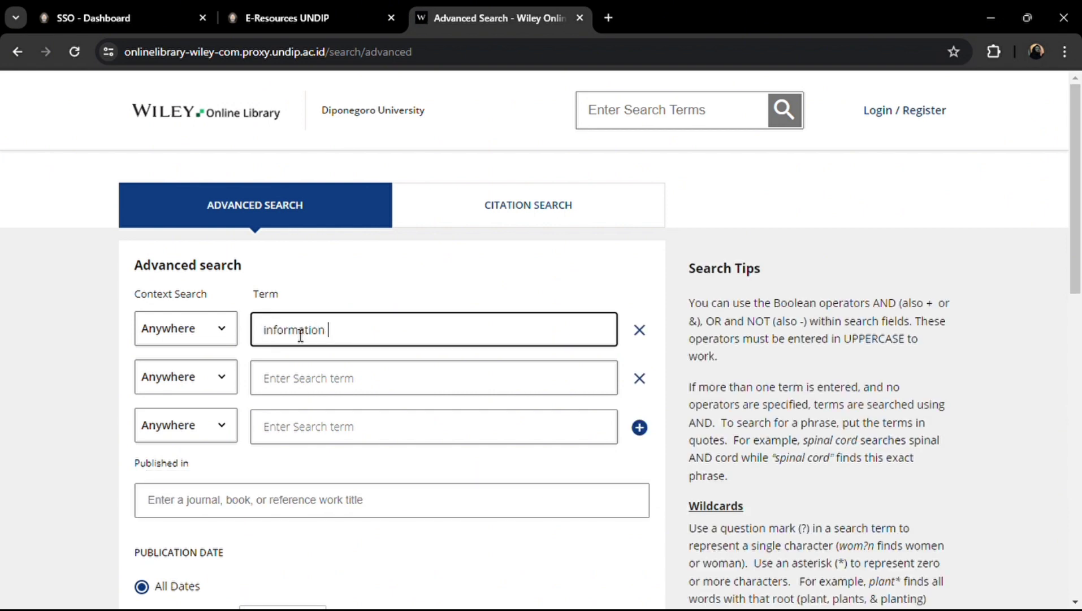
type("technology")
left_click(327, 376)
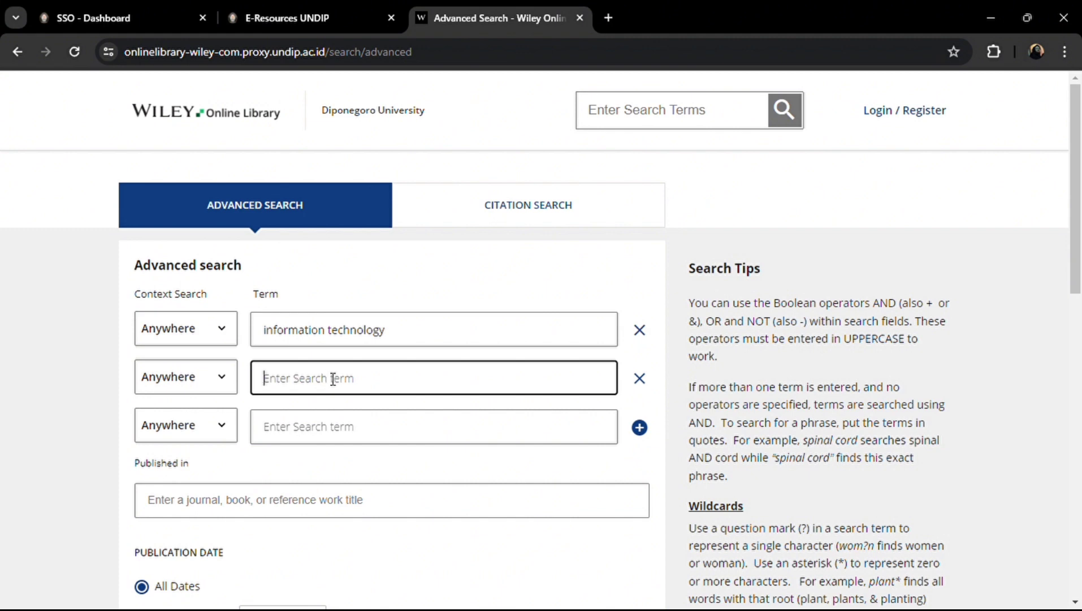
type("impact")
left_click(340, 440)
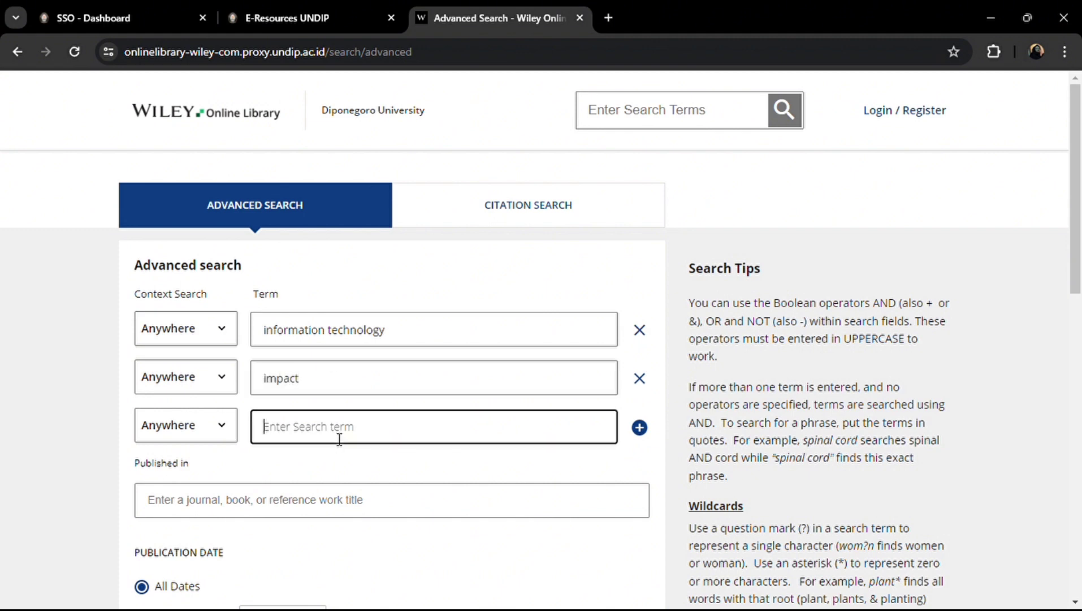
type("library")
scroll(330, 452, "down", 4)
left_click(572, 523)
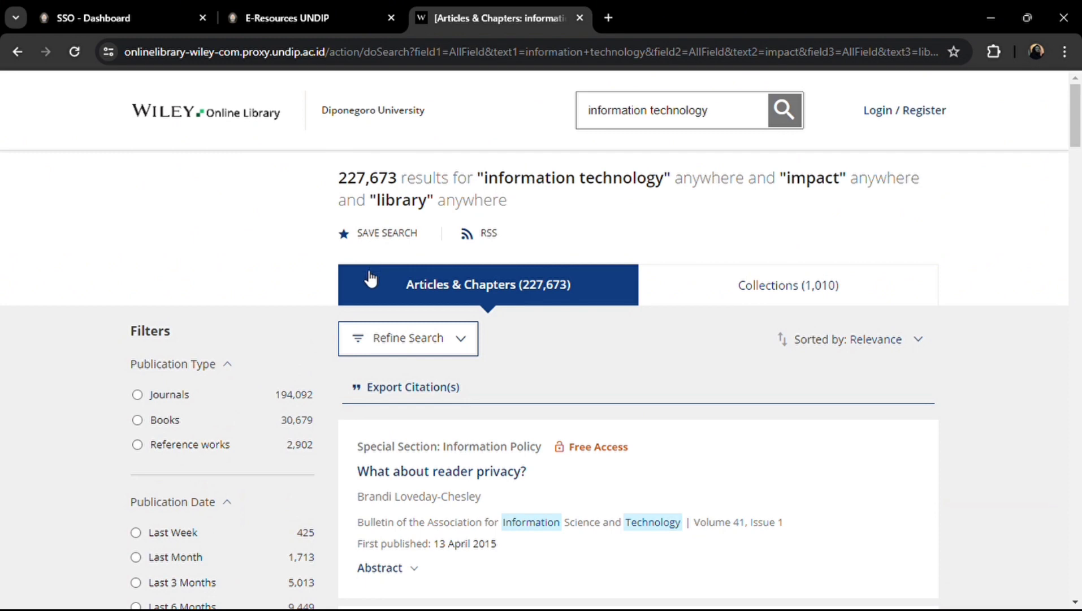
- Refine the search with "information technology" and "library" in Keywords and "impact" anywhere, and rerun it
left_click(430, 341)
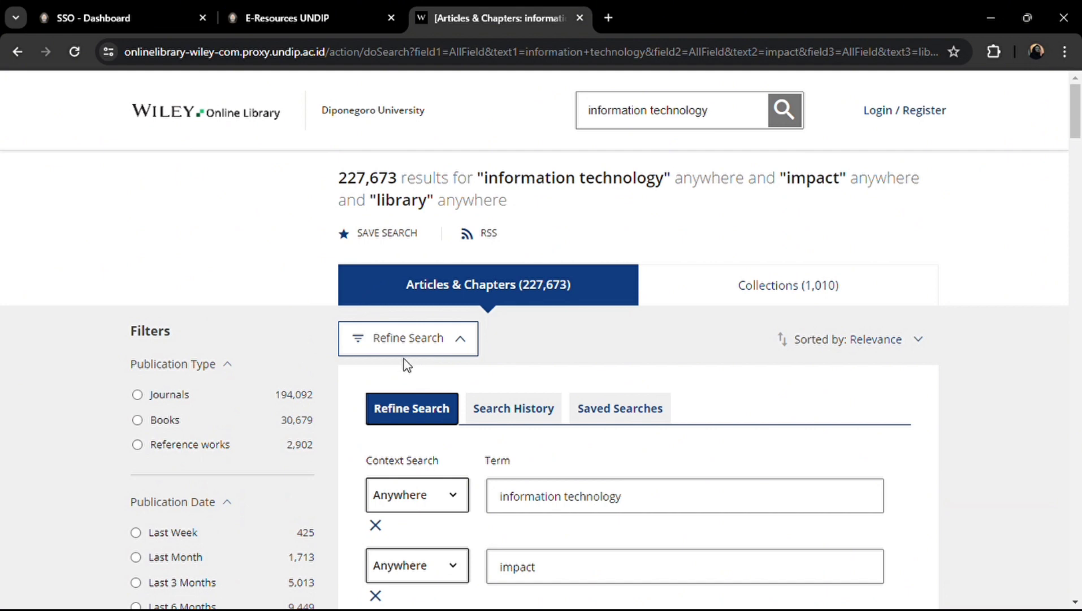
scroll(463, 435, "down", 2)
scroll(425, 370, "down", 2)
left_click(421, 283)
left_click(411, 358)
left_click(424, 434)
left_click(424, 498)
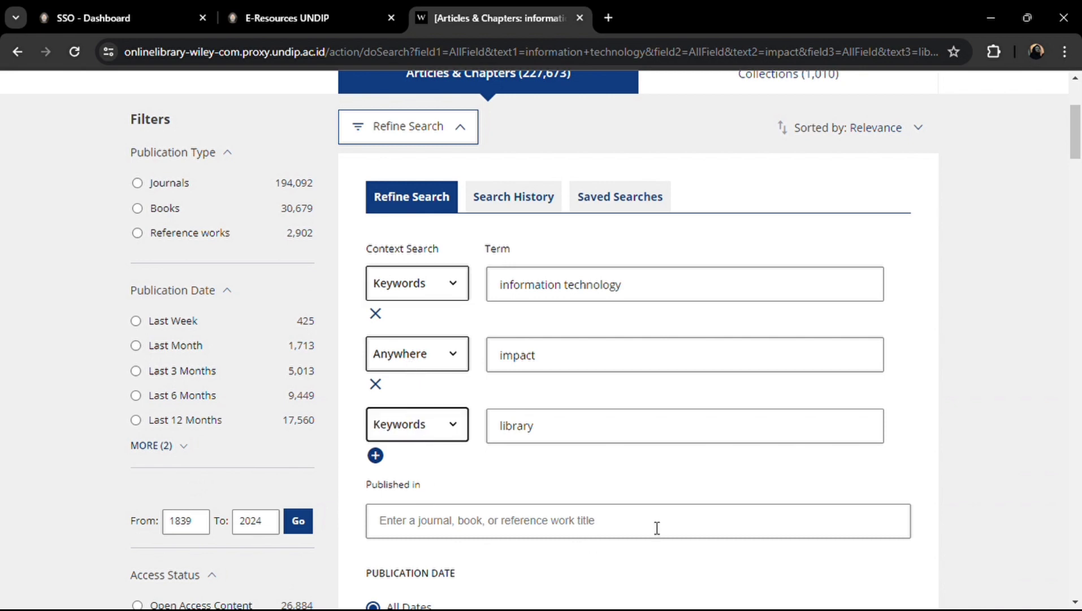
scroll(657, 528, "down", 3)
left_click(803, 557)
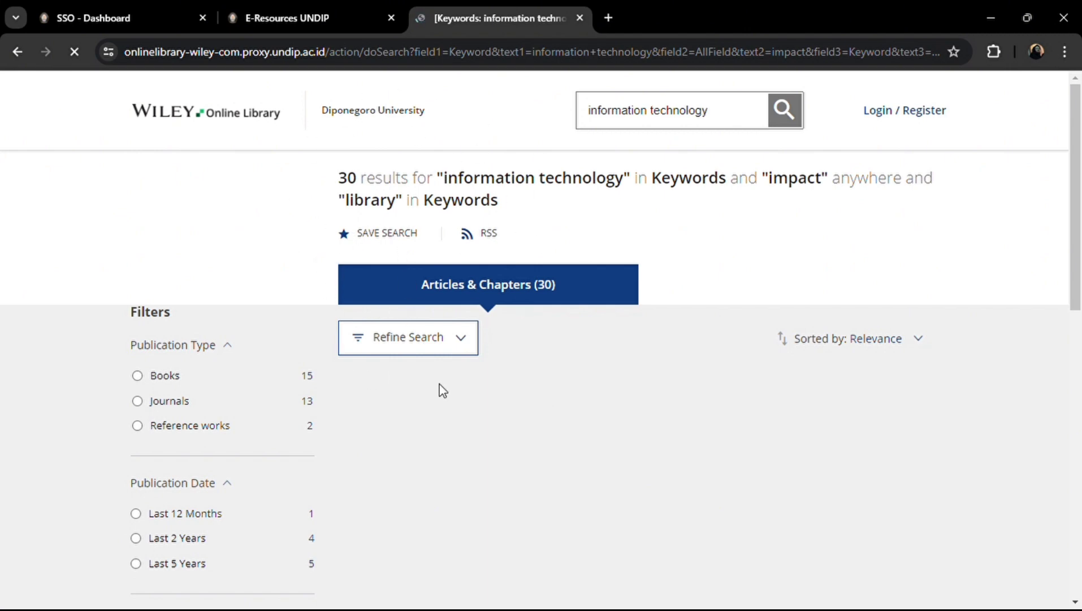
scroll(447, 407, "down", 2)
scroll(461, 451, "up", 2)
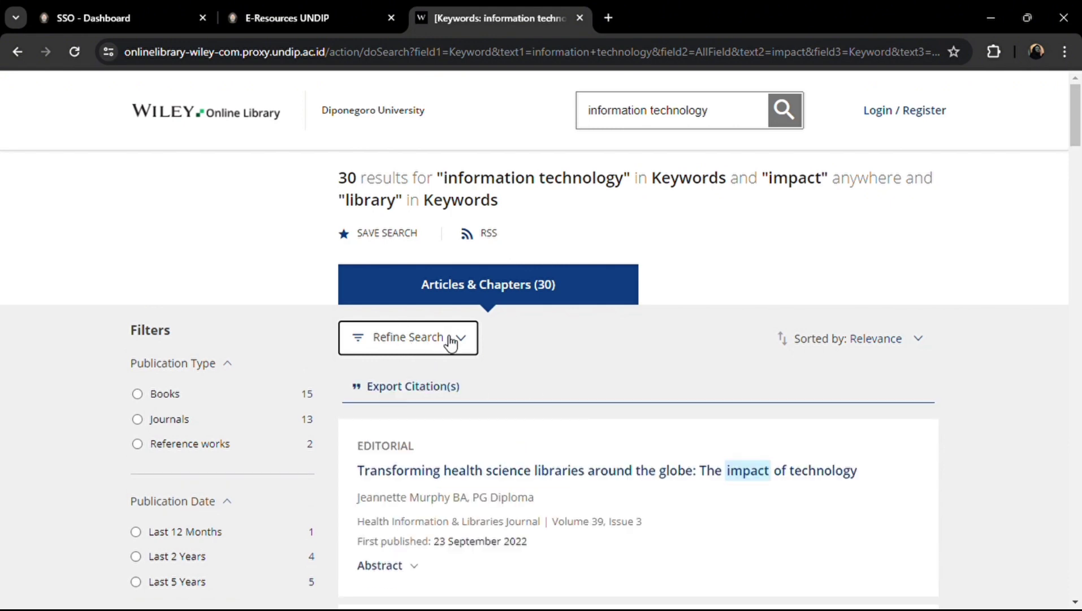
- Limit the publication date to a custom range from month 1 of 2022 to month 4 of 2024 and rerun the search
left_click(451, 339)
scroll(451, 346, "down", 8)
left_click(374, 368)
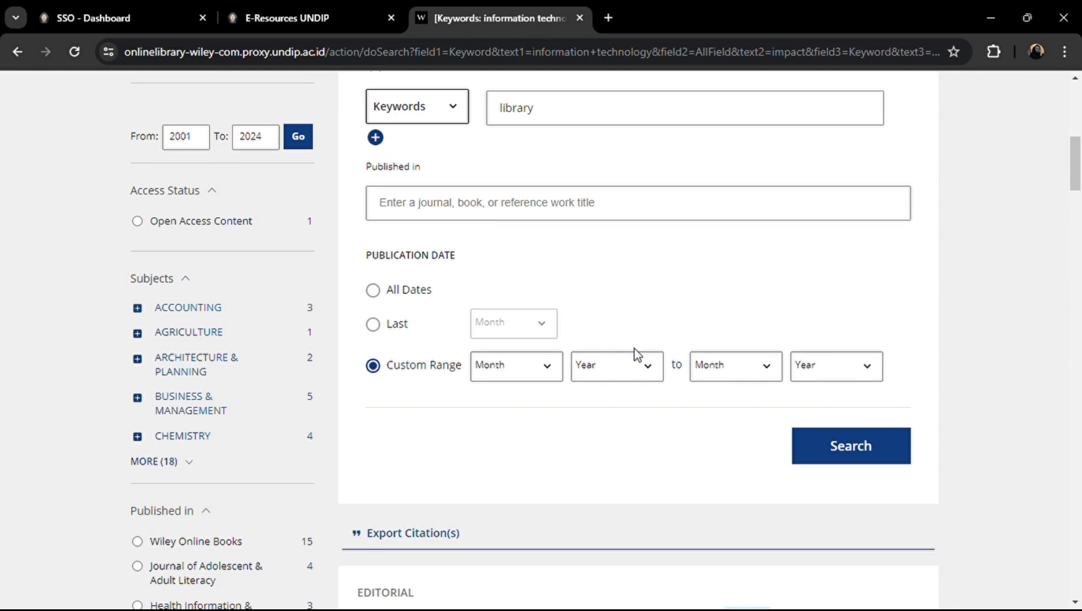
left_click(536, 364)
left_click(503, 404)
left_click(588, 362)
left_click(609, 126)
left_click(740, 366)
left_click(711, 461)
left_click(833, 72)
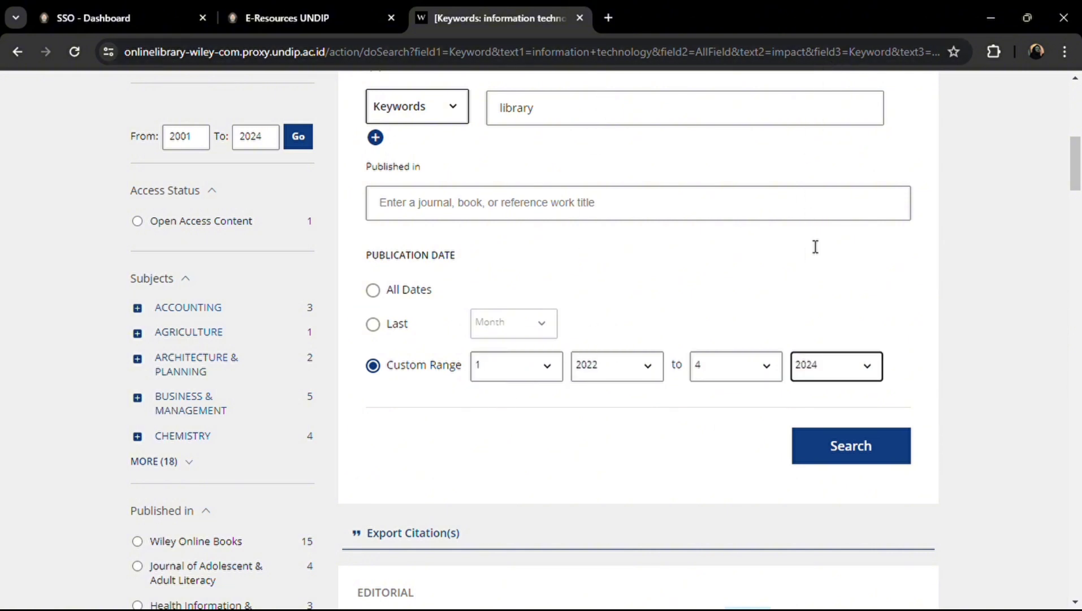
left_click(861, 448)
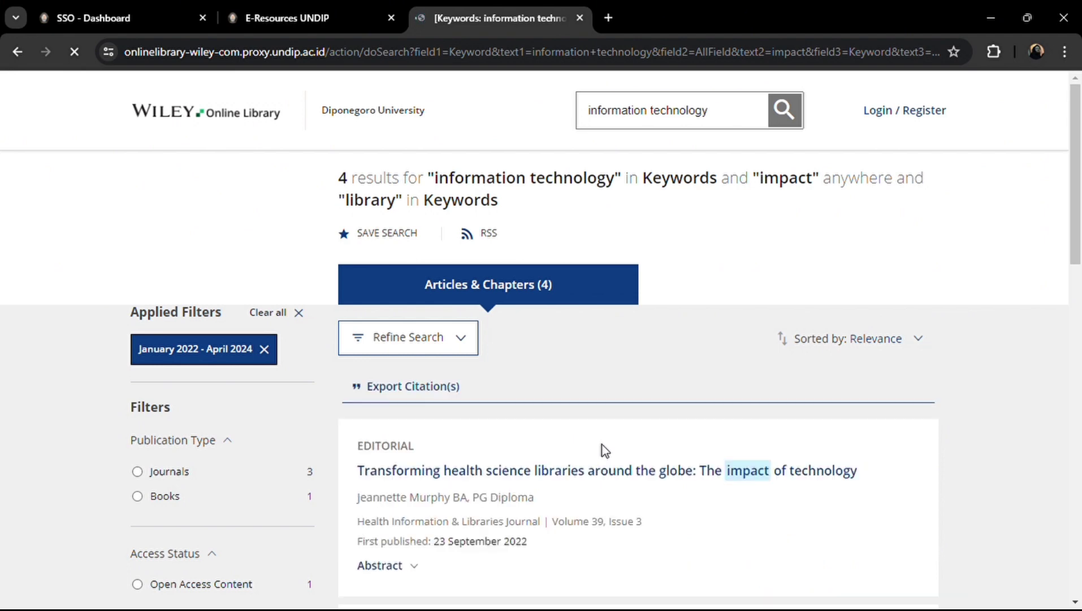
- Browse the filtered results and open the article "Using technology to promote the development of health science libraries in China"
scroll(582, 451, "down", 5)
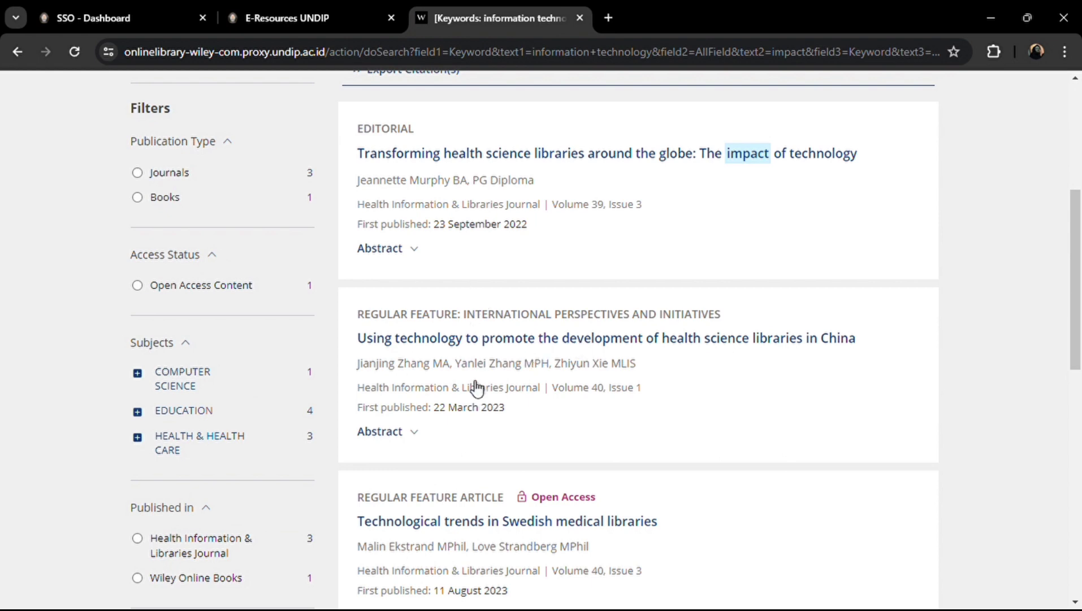
scroll(481, 452, "down", 3)
scroll(488, 421, "up", 3)
left_click(500, 340)
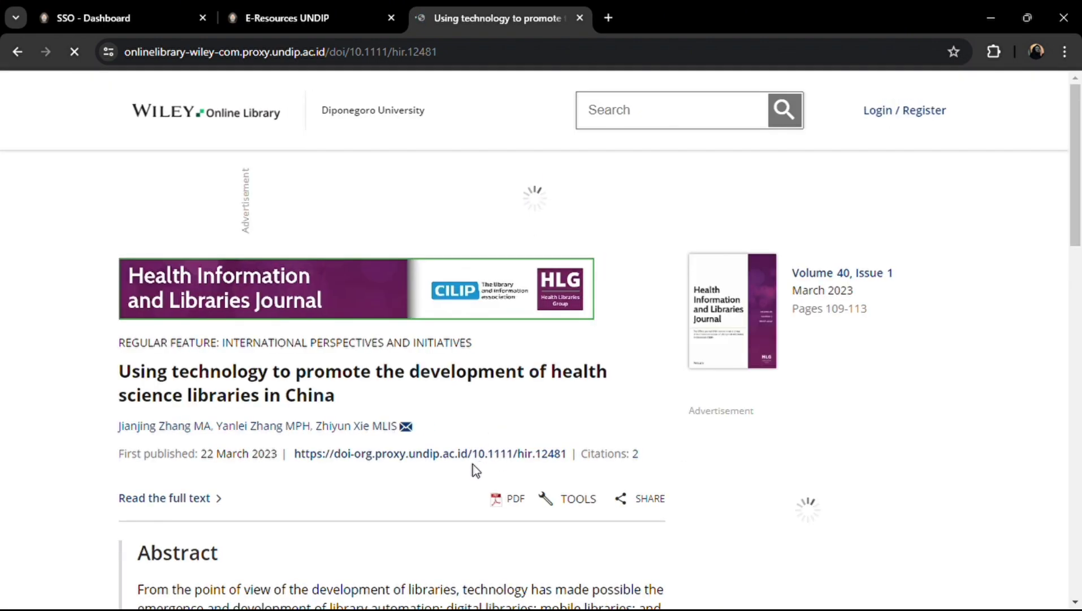
- Review the article page, including the abstract, conflict of interest statement, references and citing literature sections
scroll(475, 470, "down", 5)
scroll(473, 469, "down", 10)
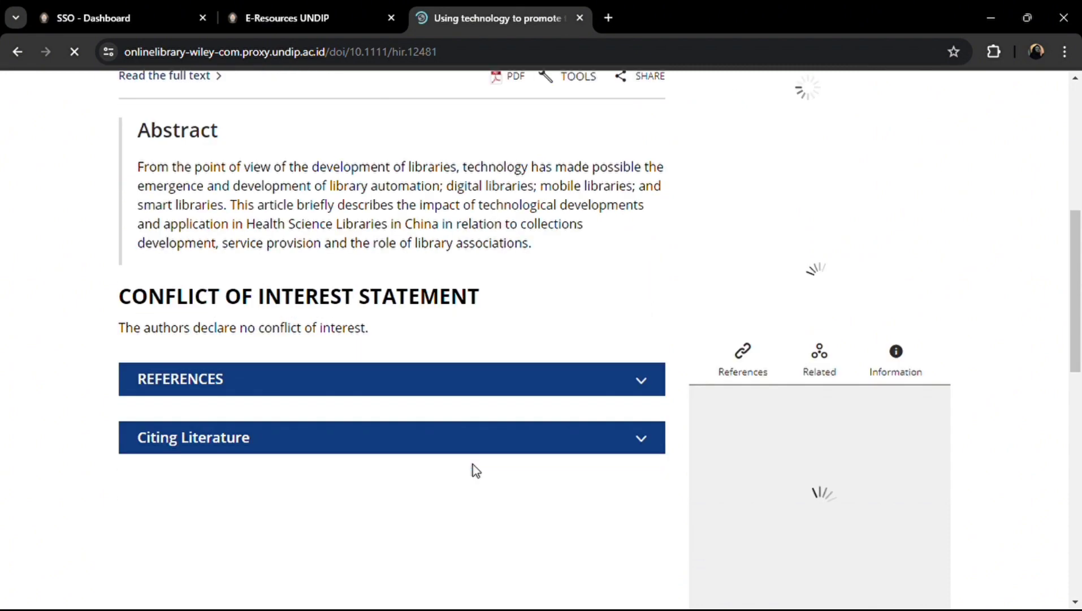
scroll(472, 464, "down", 5)
scroll(472, 464, "up", 7)
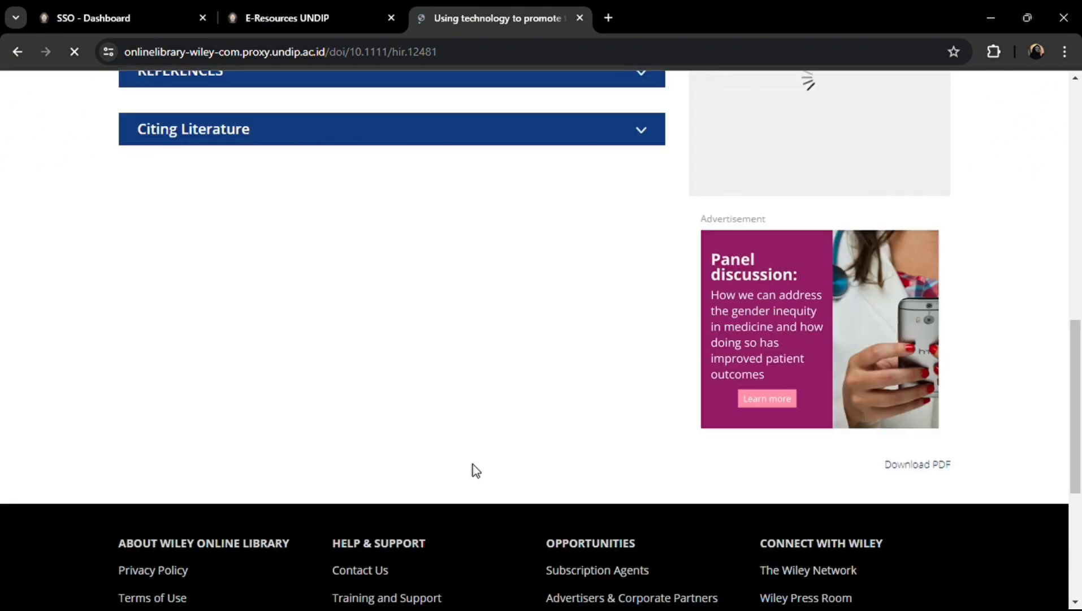
scroll(475, 469, "up", 5)
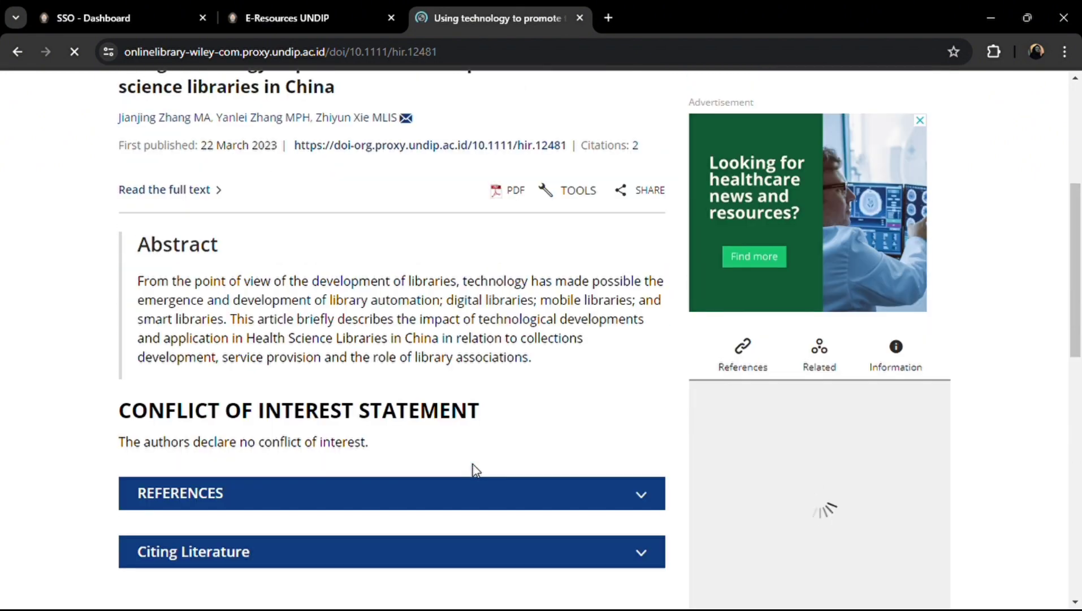
scroll(475, 469, "down", 2)
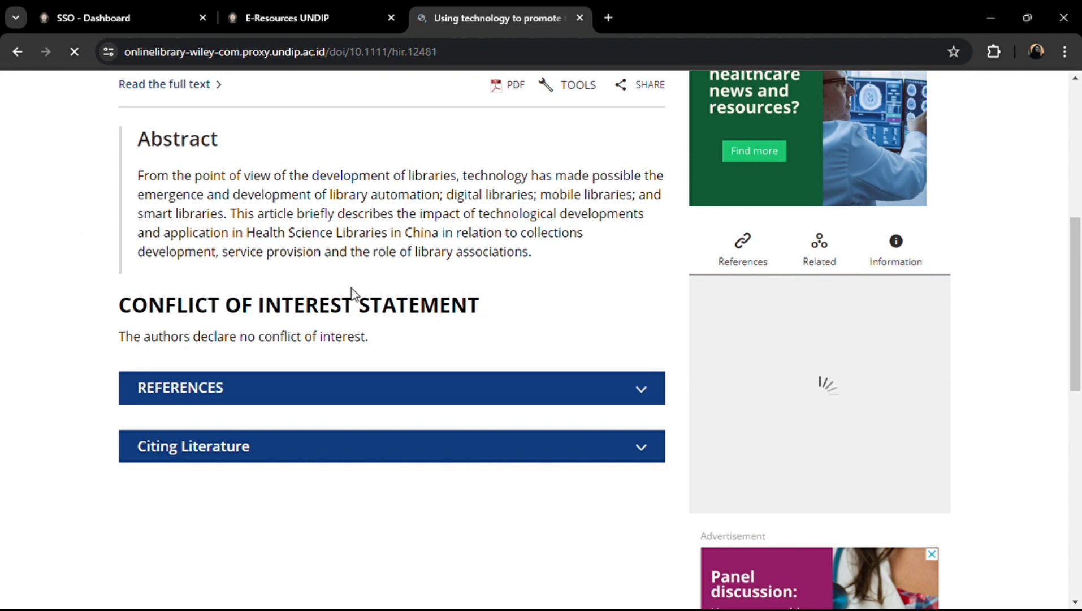
scroll(568, 385, "up", 8)
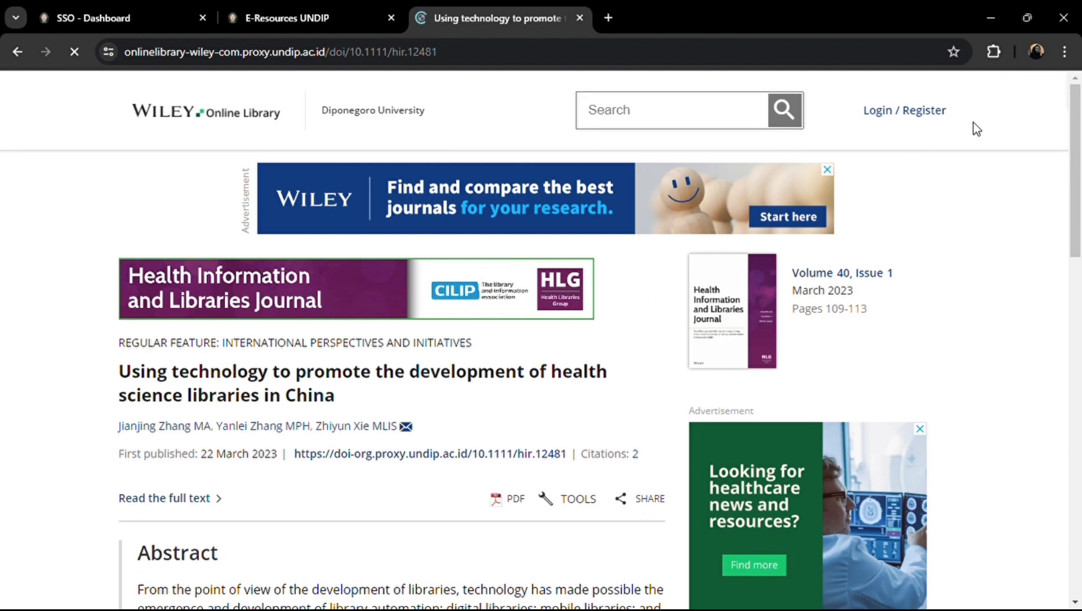